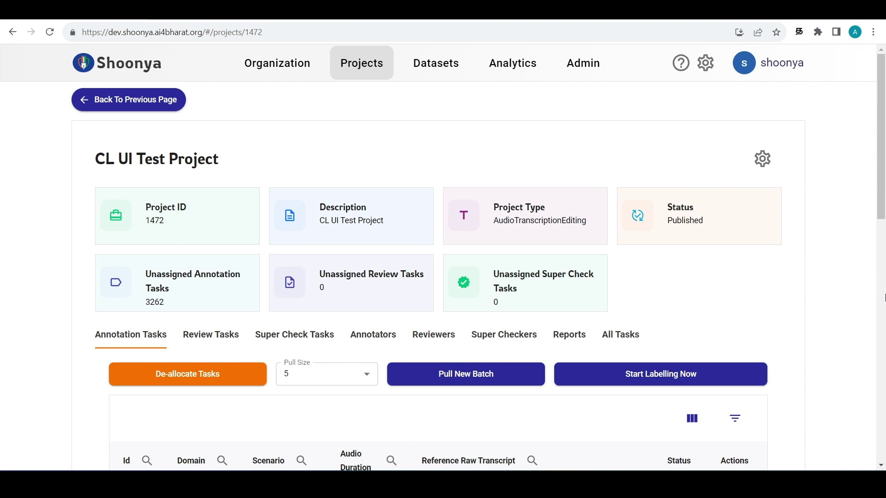
Tick 'Use Chitralekha Transcription Flow' in the settings gear menu, then reopen it to confirm.
click(706, 63)
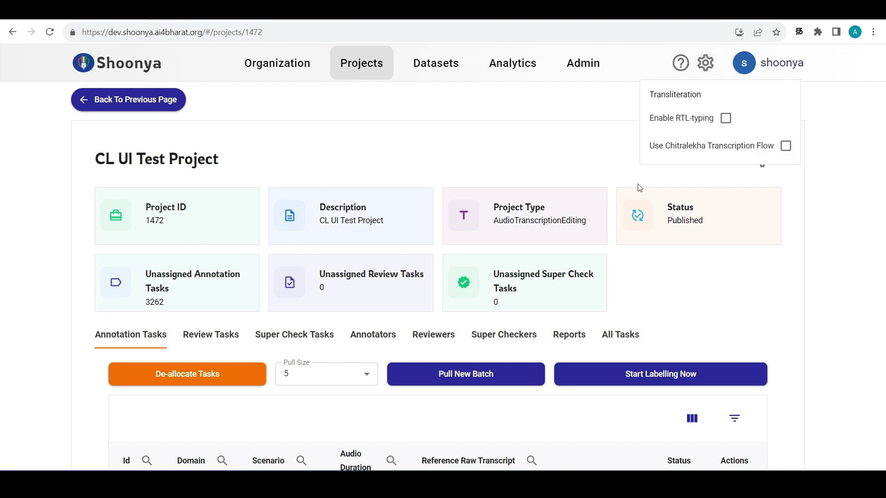
click(785, 147)
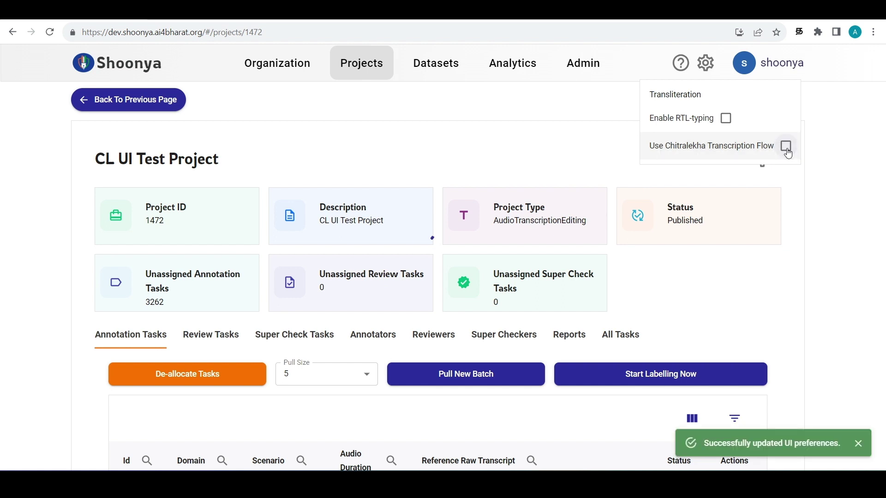
click(867, 246)
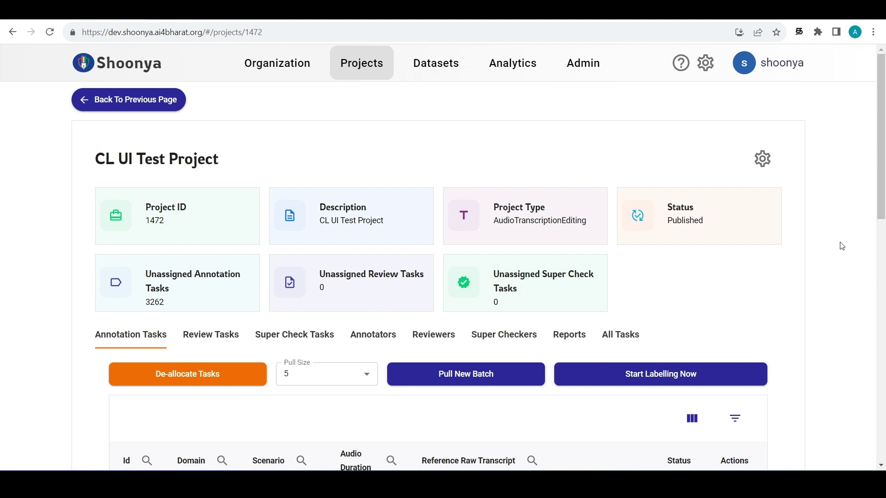
click(707, 64)
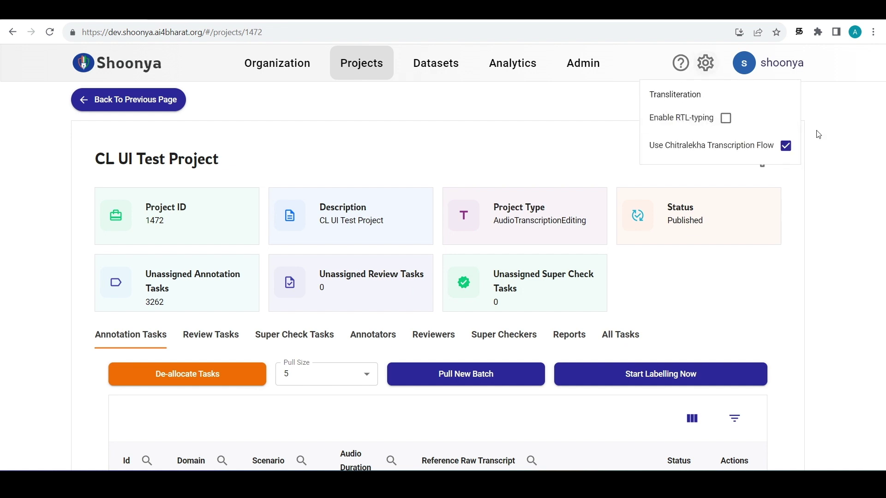
click(820, 196)
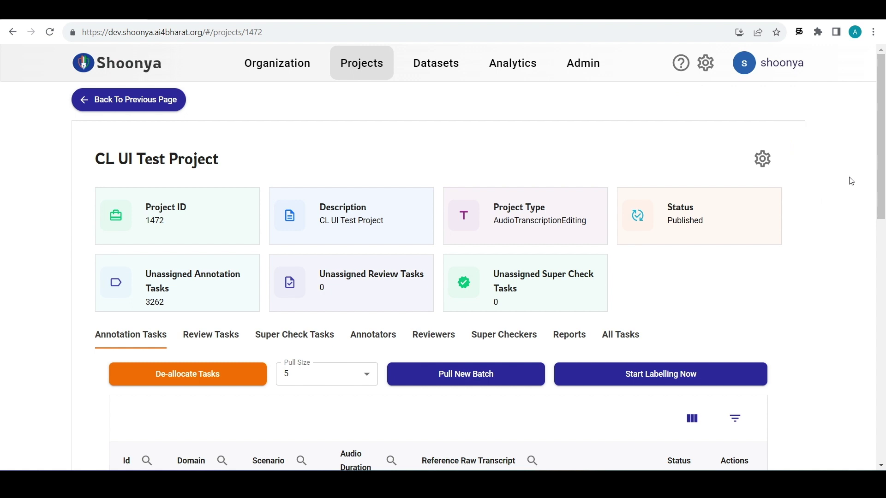
scroll(879, 182, down, 1)
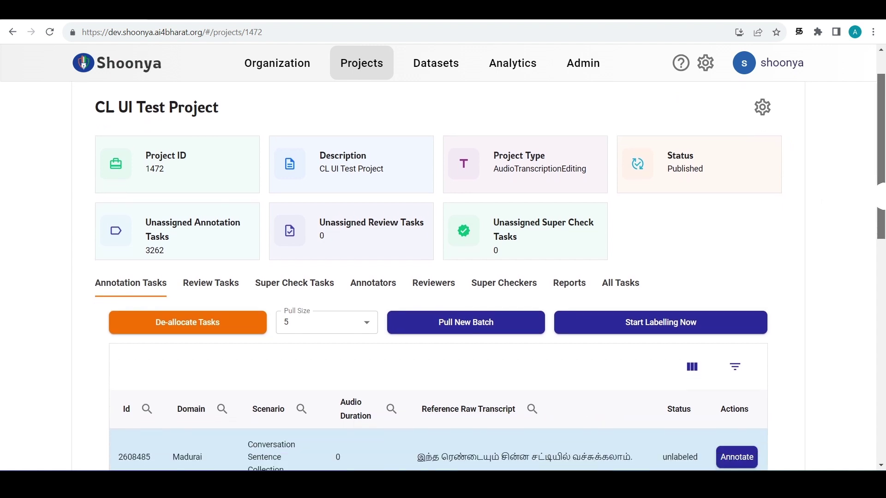
Scroll to task 2608505, annotate it, and start playing its 14-second audio clip.
drag(880, 196, 881, 280)
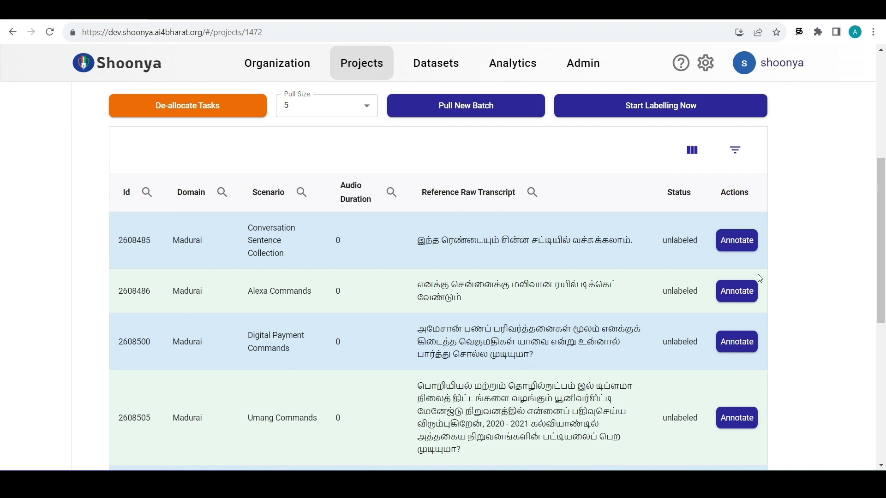
drag(880, 316, 881, 365)
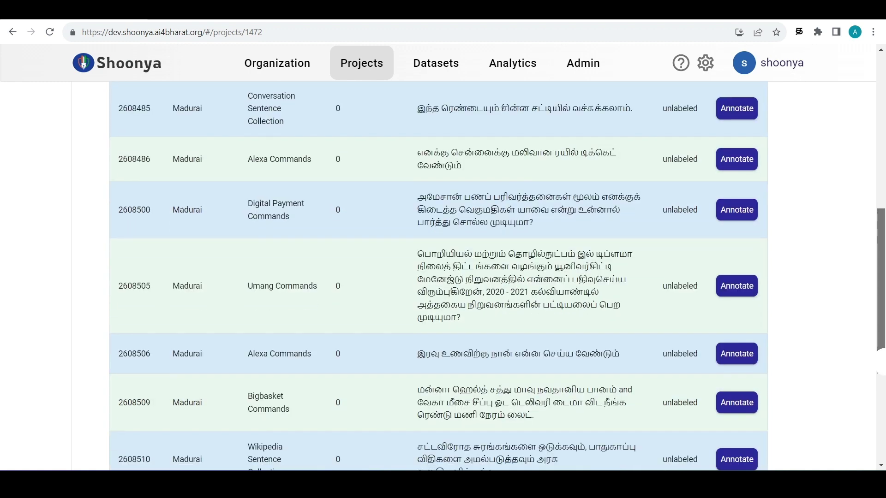
click(736, 285)
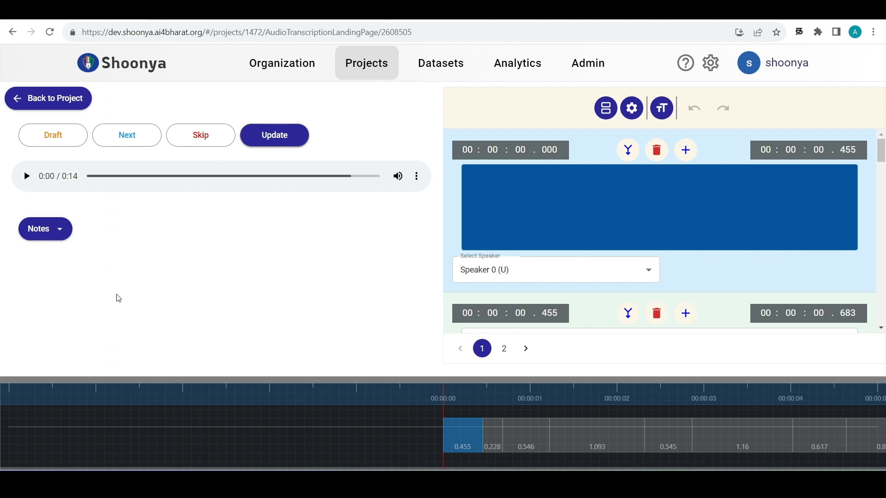
click(29, 179)
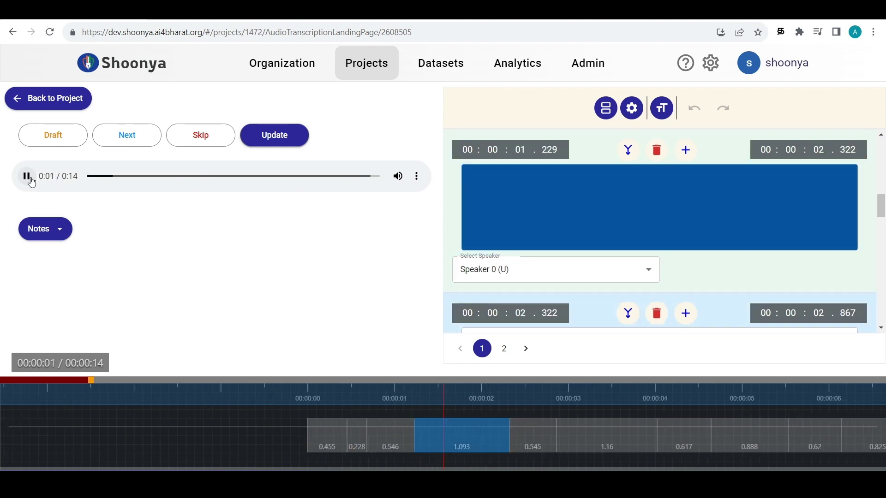
click(28, 179)
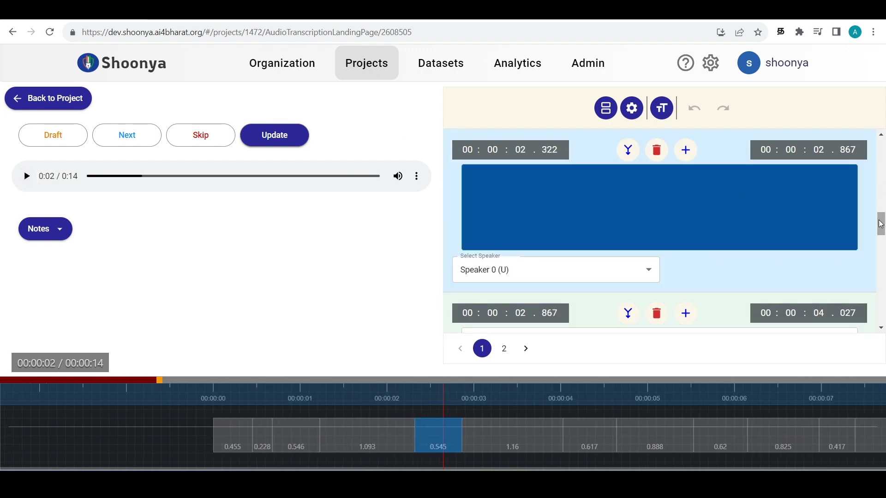
scroll(882, 226, down, 4)
scroll(659, 231, down, 3)
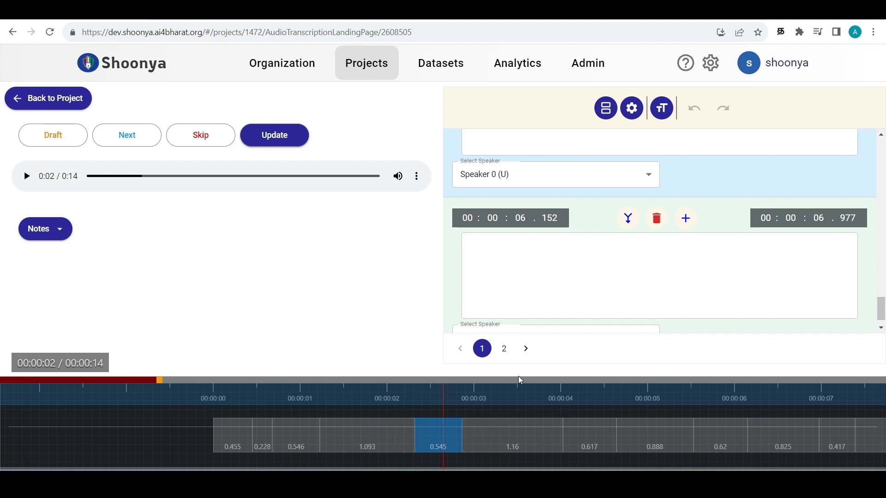
click(548, 380)
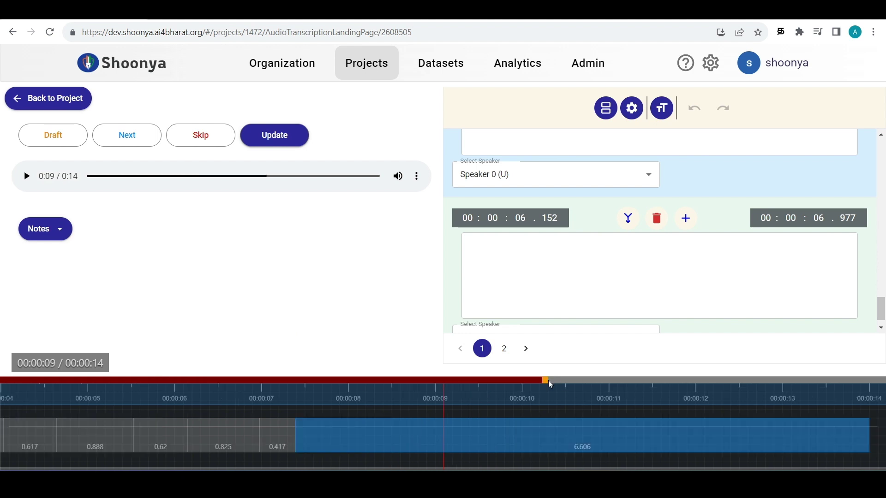
click(750, 380)
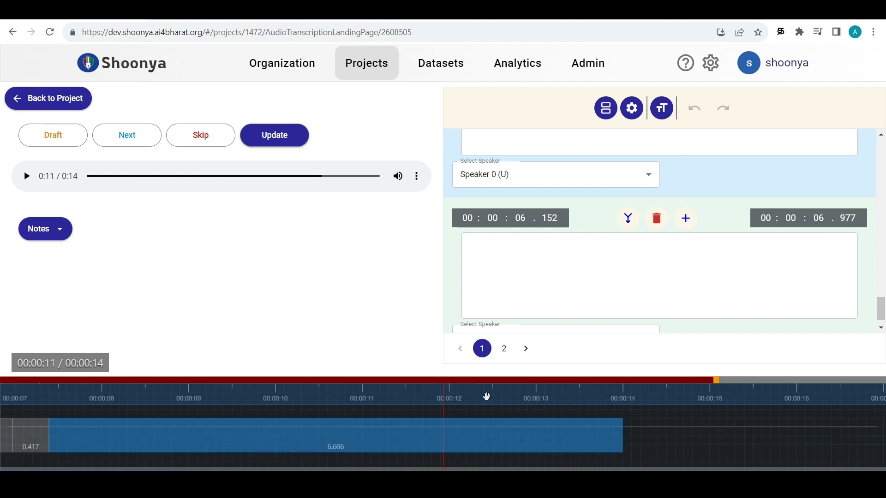
drag(487, 397, 504, 410)
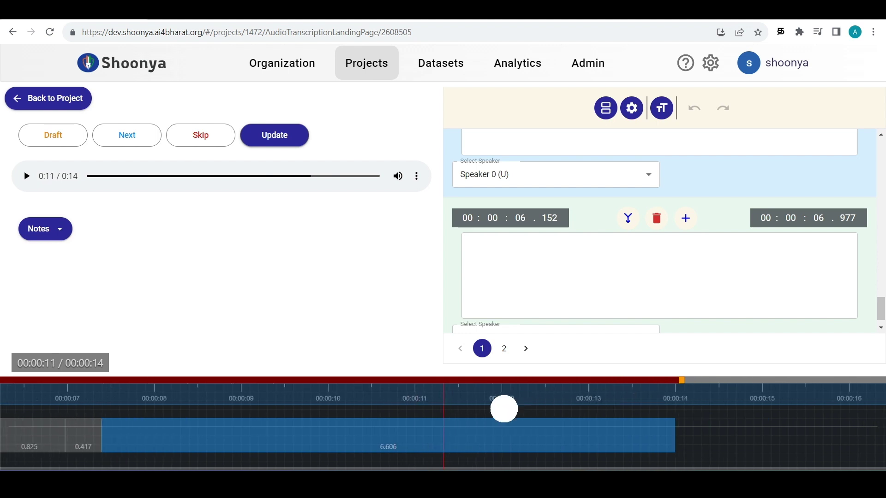
drag(590, 401, 755, 403)
drag(880, 309, 880, 159)
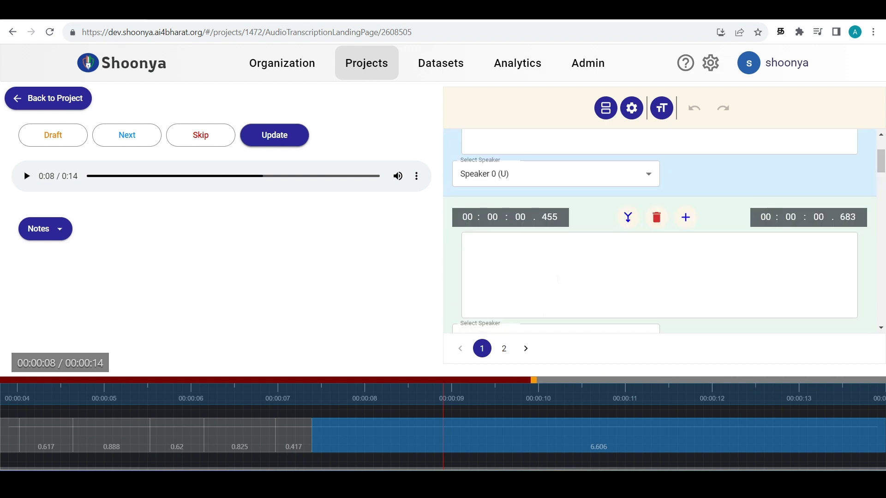
click(558, 231)
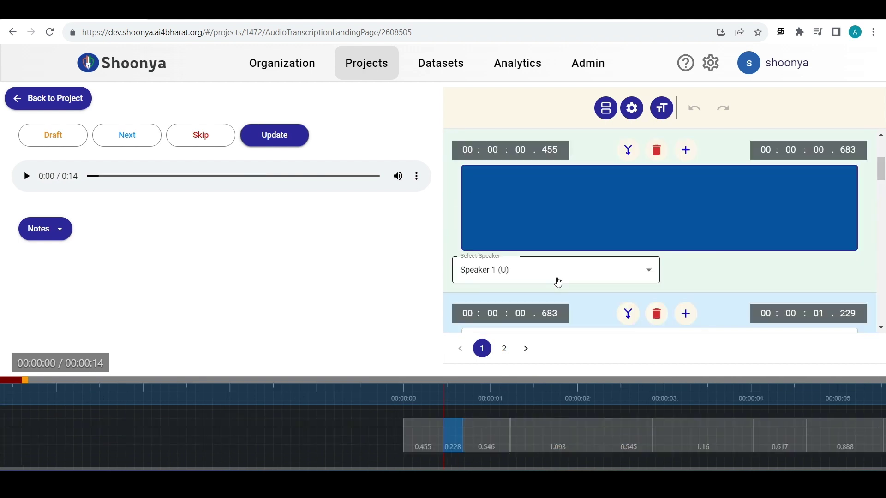
scroll(558, 282, up, 3)
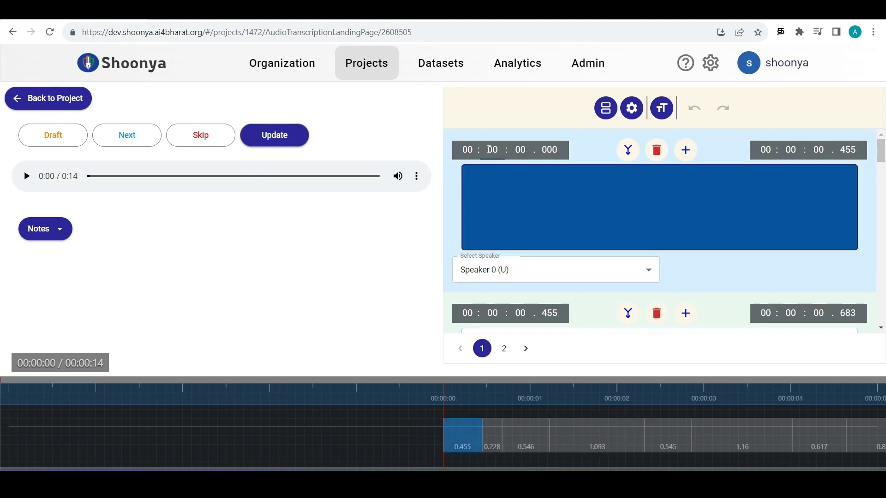
Set the first segment's start-time milliseconds to 222.
double_click(549, 149)
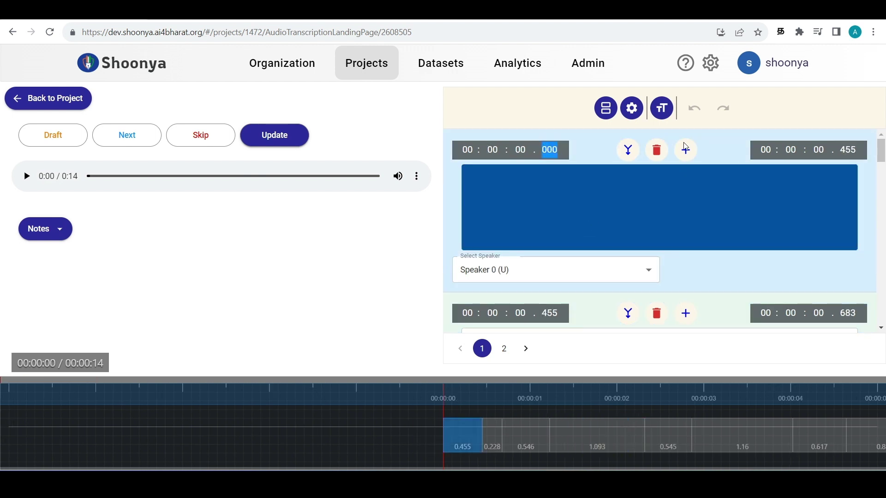
double_click(837, 154)
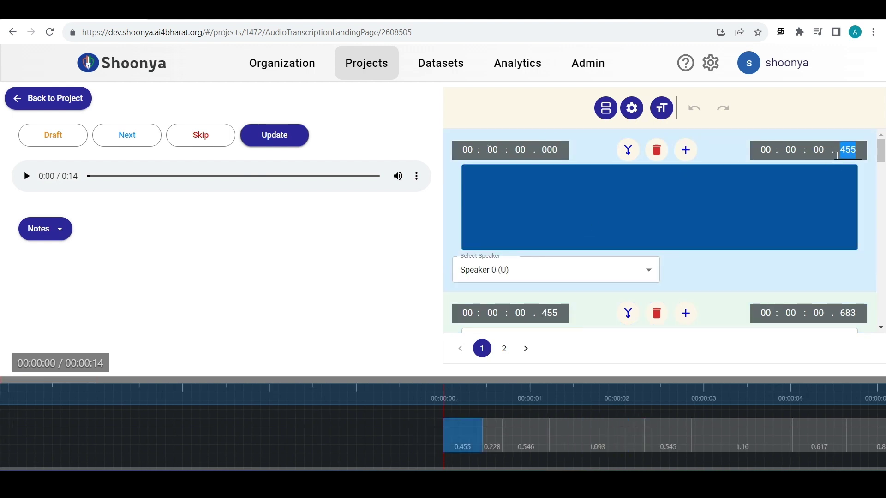
click(541, 199)
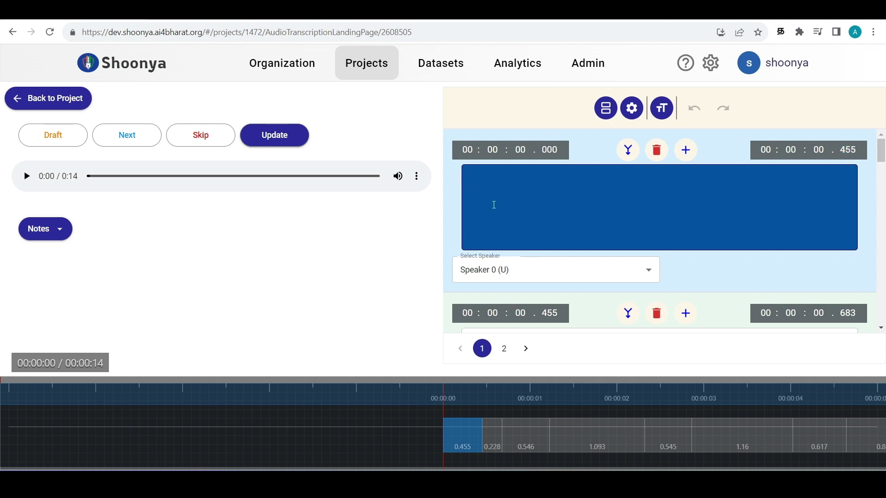
double_click(520, 149)
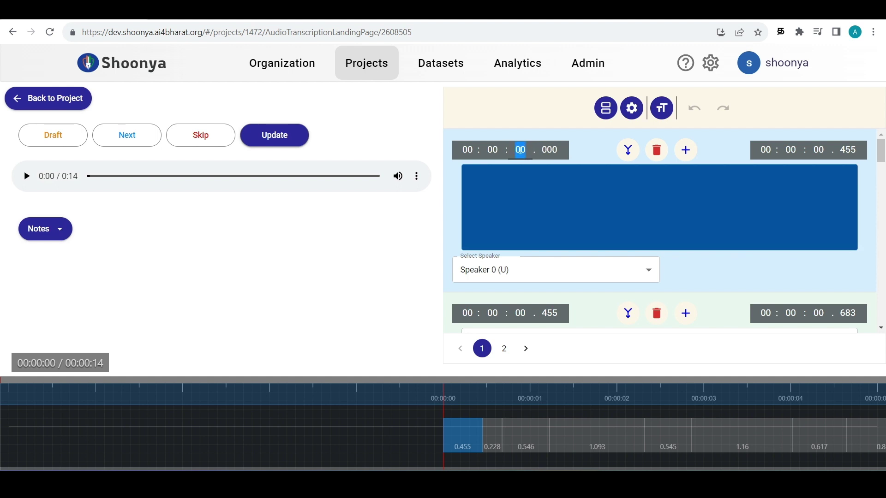
double_click(549, 150)
text(222)
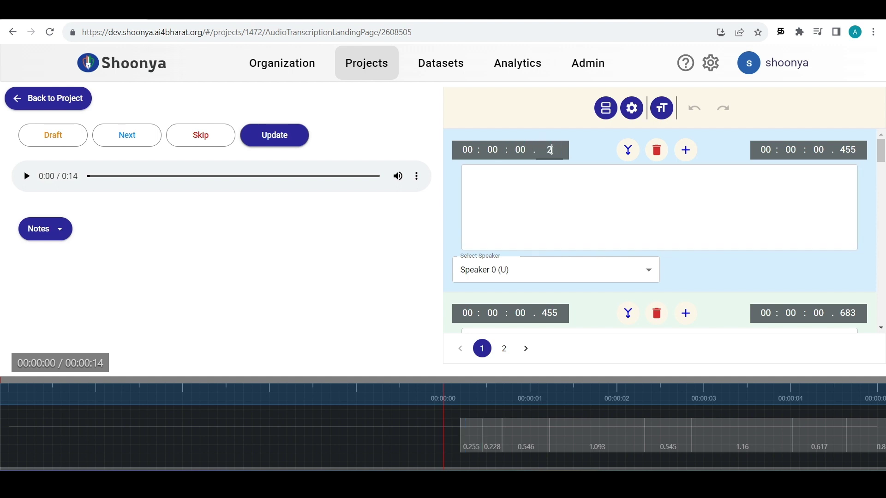
click(563, 207)
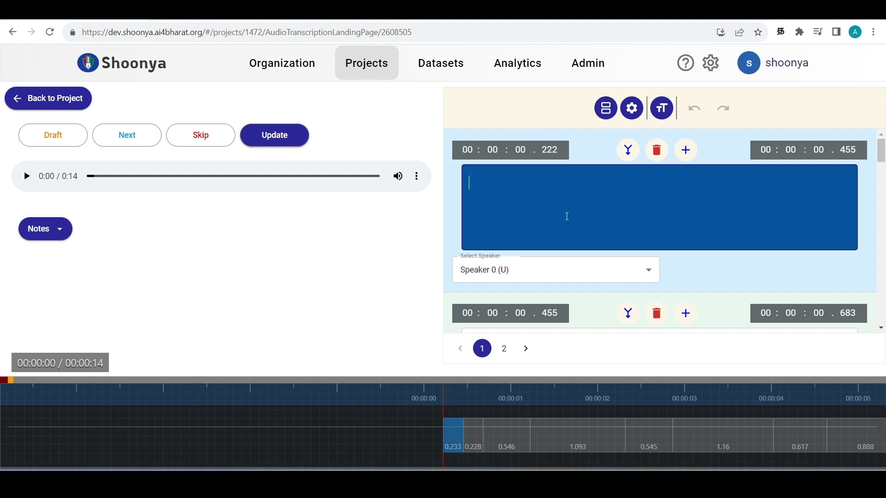
Set the first segment's end milliseconds to 434 and drag the next timeline segment's start later.
double_click(848, 148)
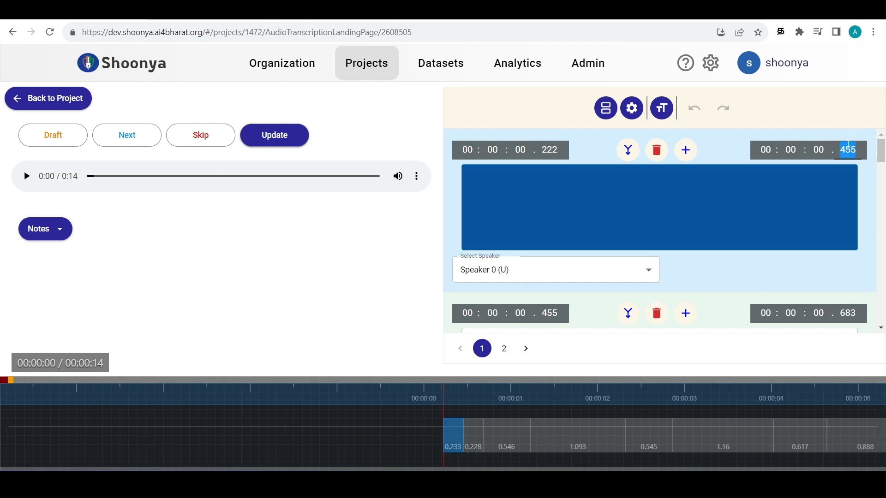
text(434)
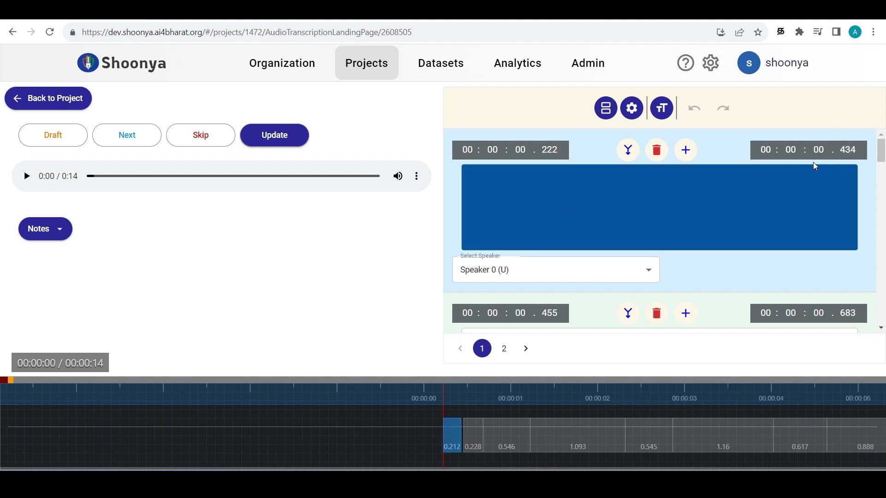
click(801, 195)
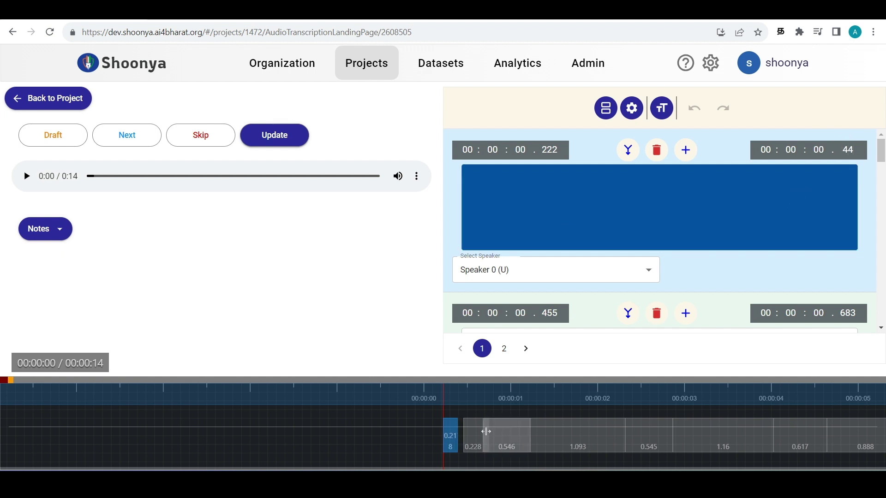
drag(489, 428, 506, 430)
click(590, 197)
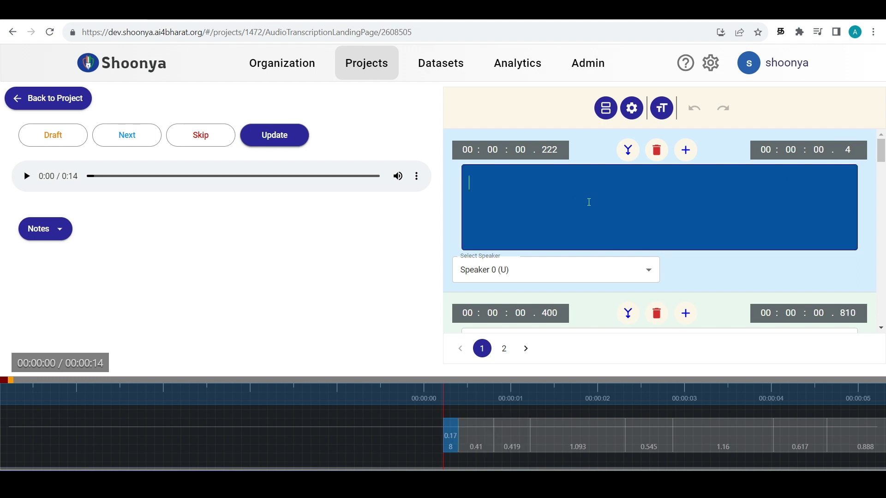
Listen to the clip and check the Transliteration option in the gear menu.
click(27, 177)
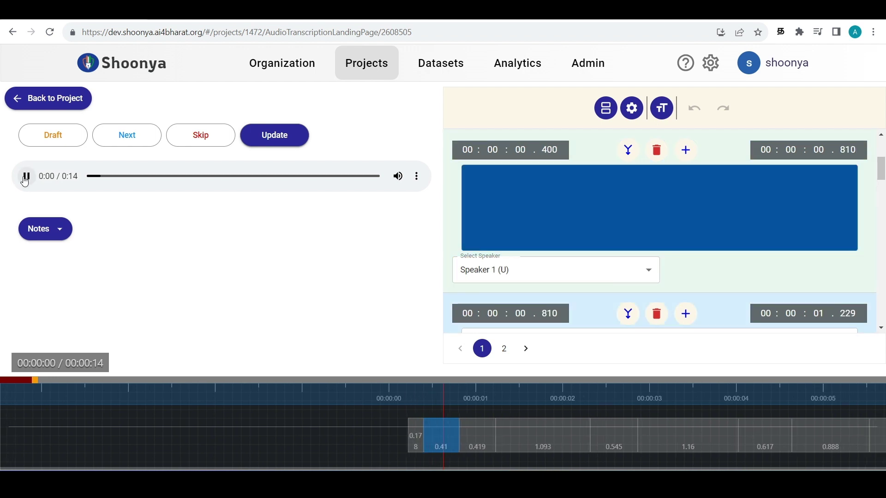
click(481, 180)
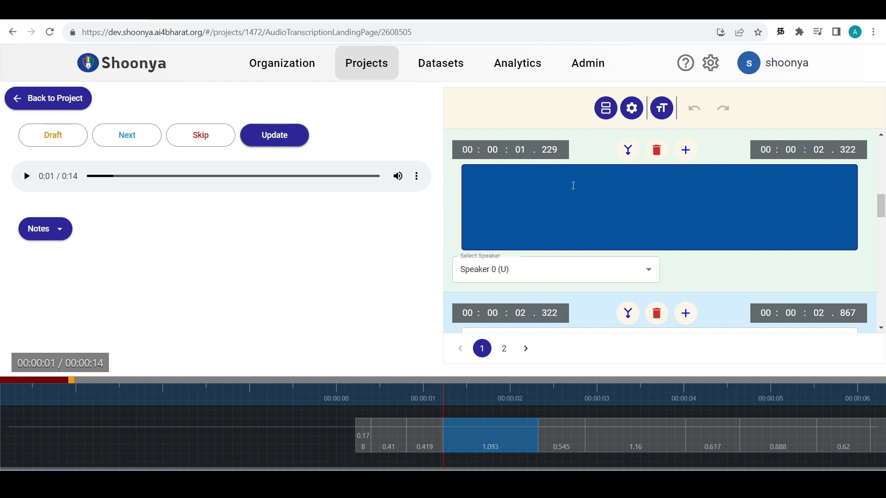
click(631, 108)
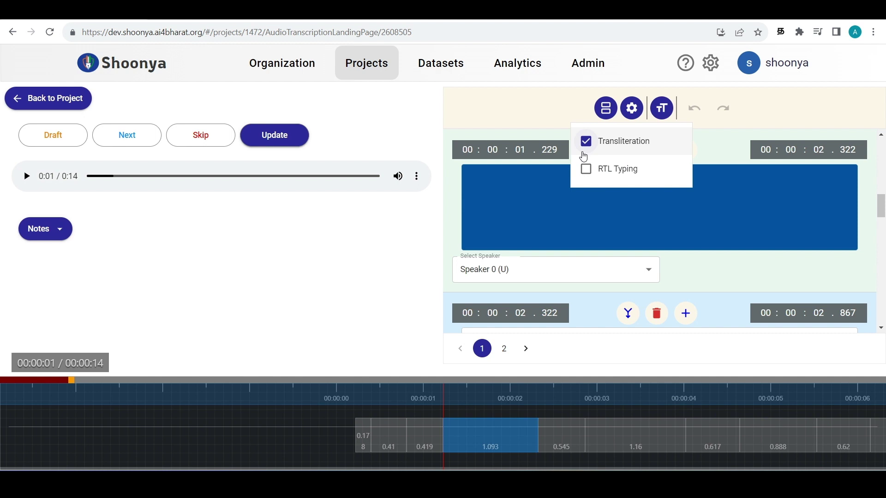
click(518, 199)
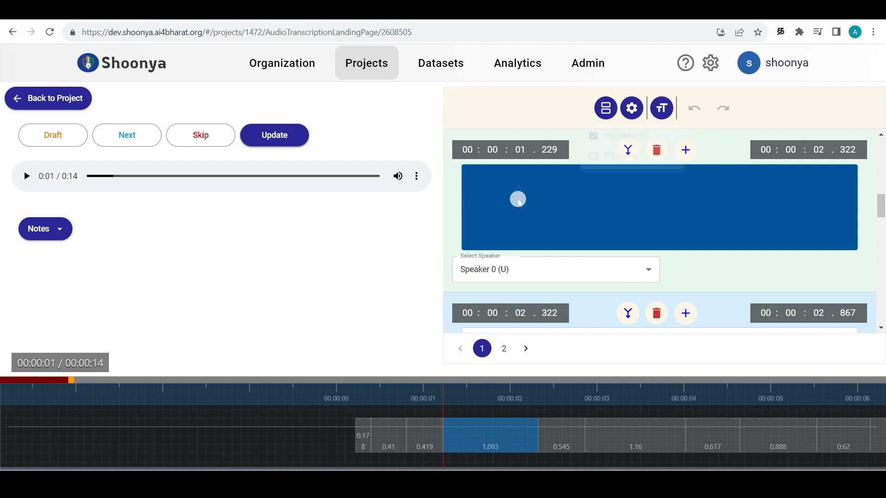
click(27, 180)
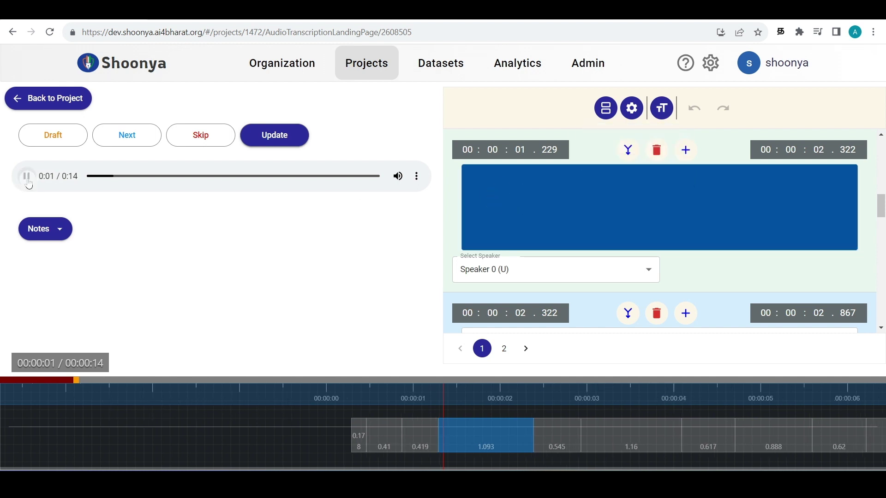
click(27, 178)
click(462, 175)
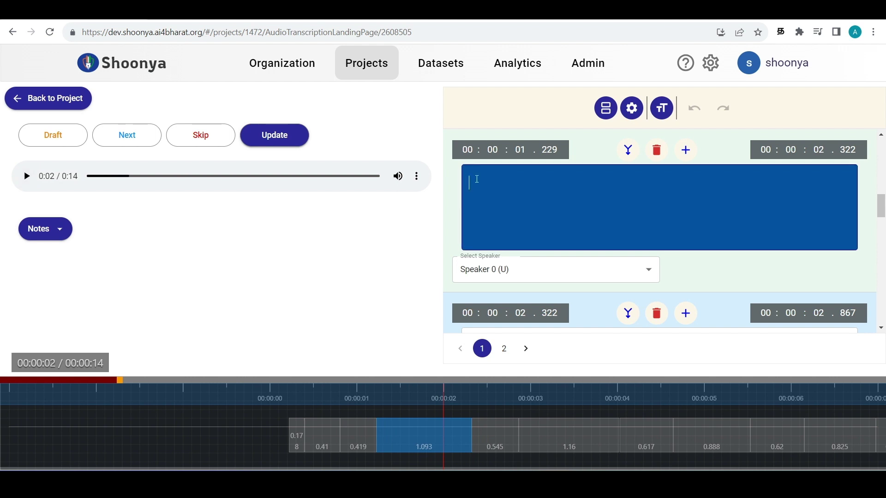
Type matrum in the 02.322 segment and accept the Tamil suggestion மற்றும்.
click(20, 183)
click(491, 195)
text(matrum)
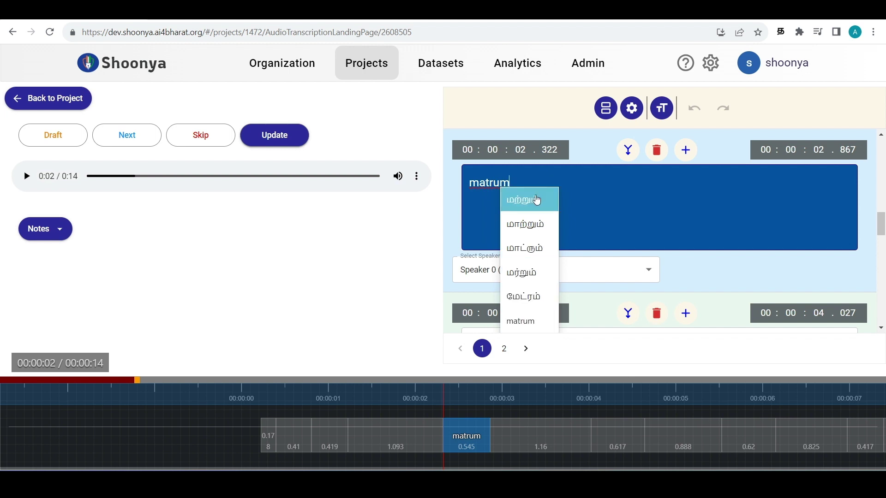
click(536, 199)
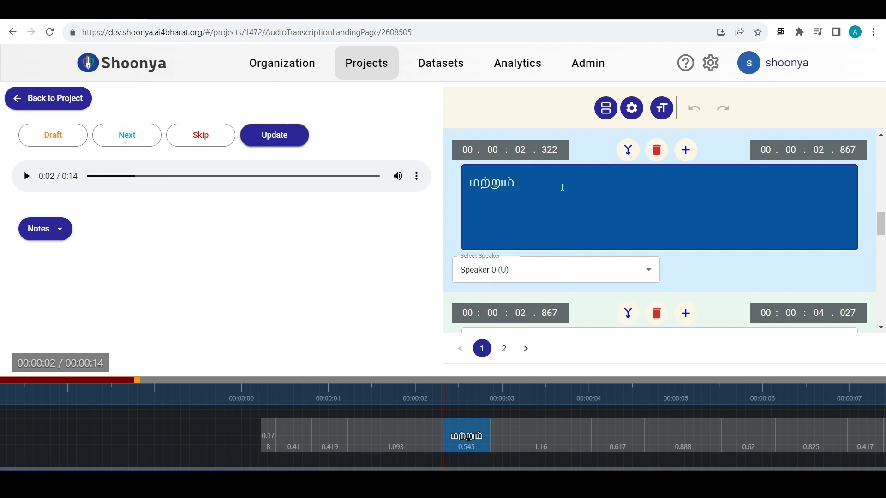
click(631, 108)
Assign Speaker 0 (U) to மற்றும், then enter test in Latin script in the 02.867–04.027 segment.
click(591, 149)
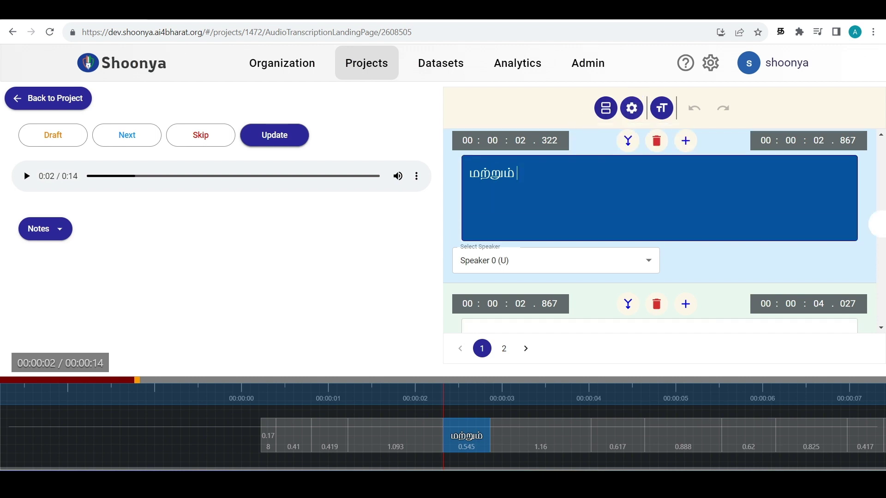
click(549, 222)
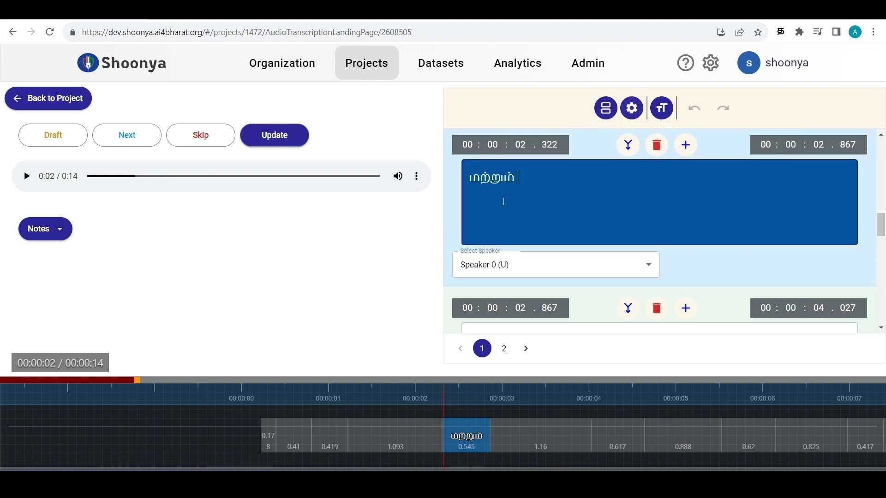
click(538, 267)
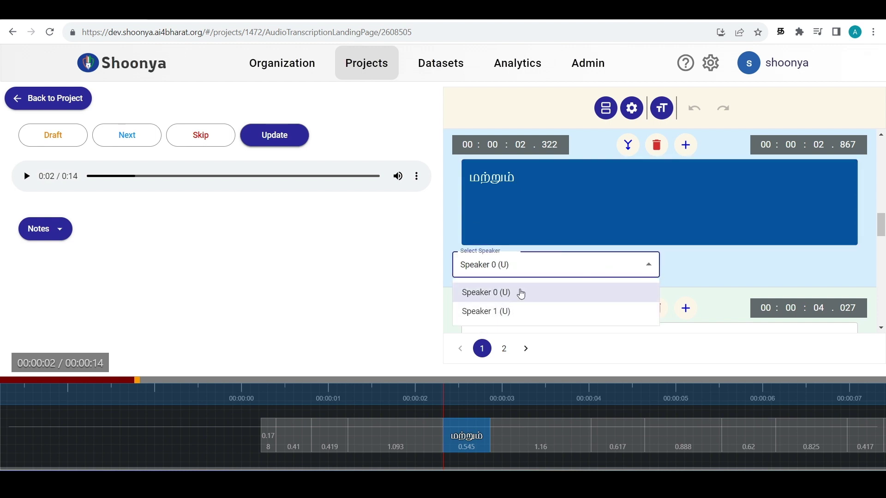
click(600, 208)
text(test)
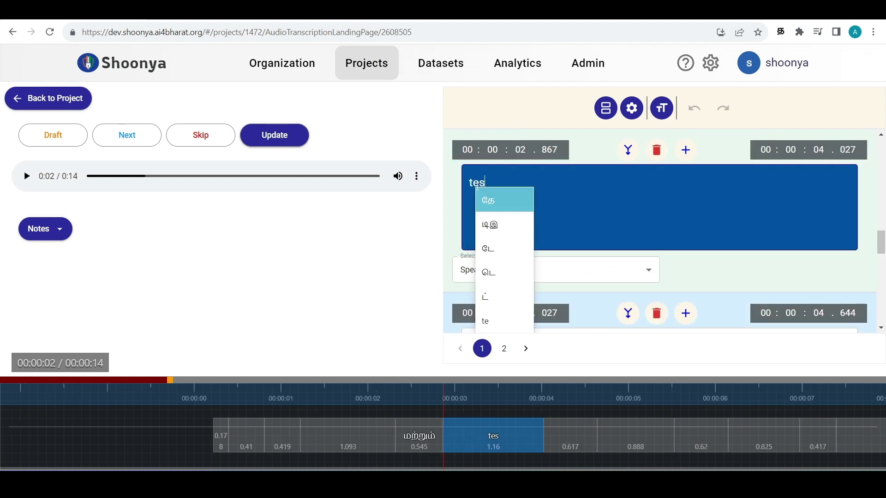
click(490, 326)
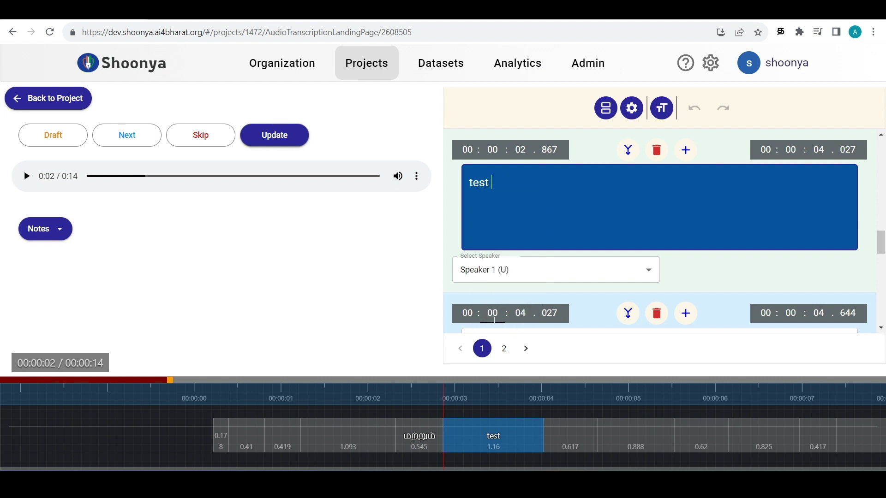
Merge the மற்றும் and test segments, then split them between the words at 03.345.
scroll(871, 241, up, 3)
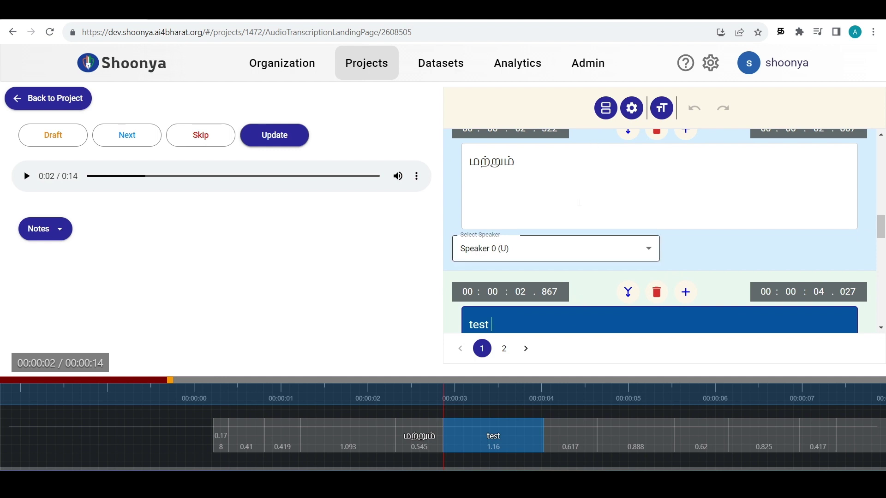
click(563, 180)
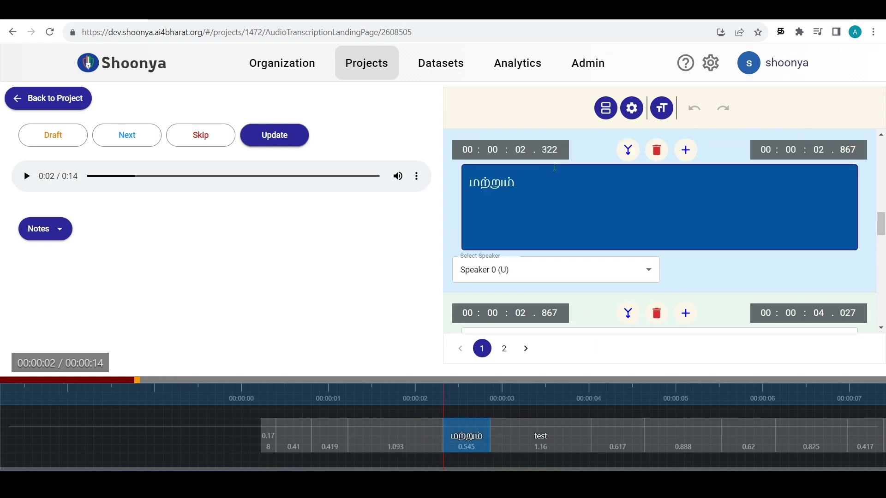
click(630, 152)
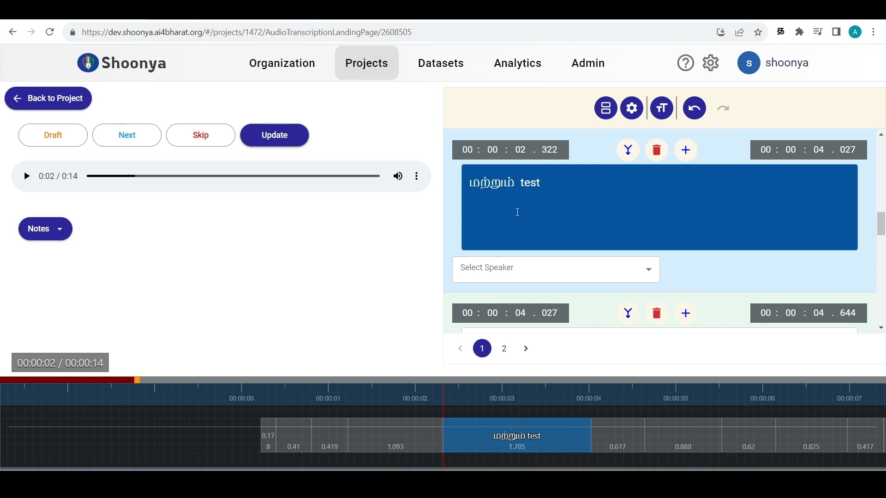
click(518, 184)
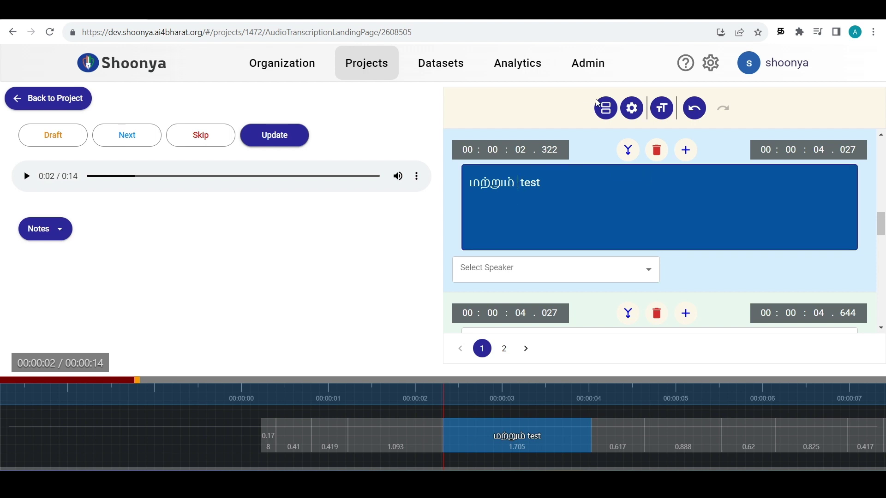
click(604, 118)
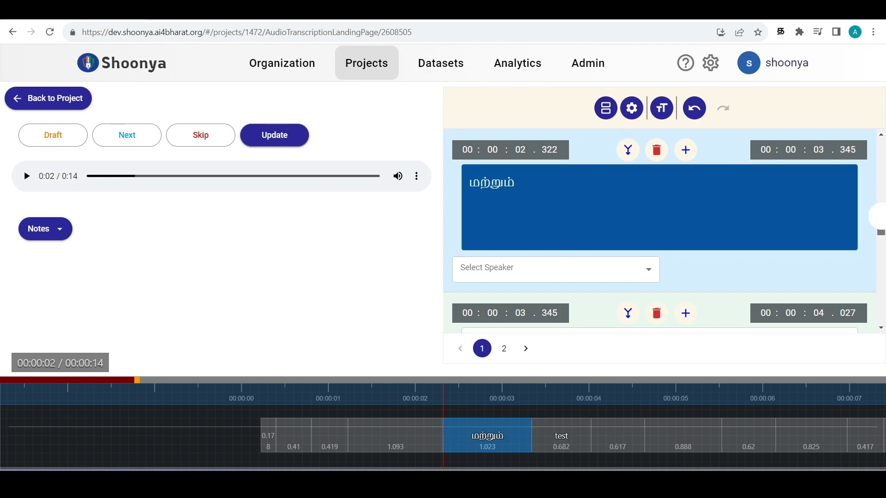
drag(884, 217, 880, 238)
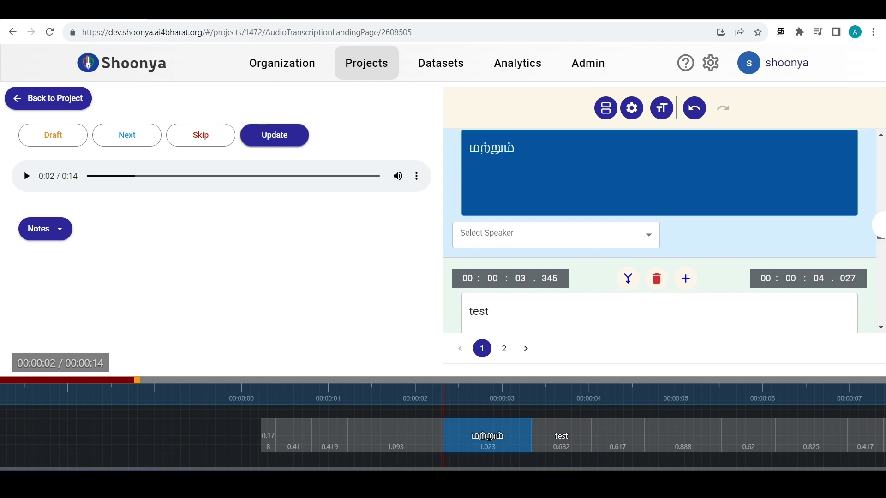
click(619, 155)
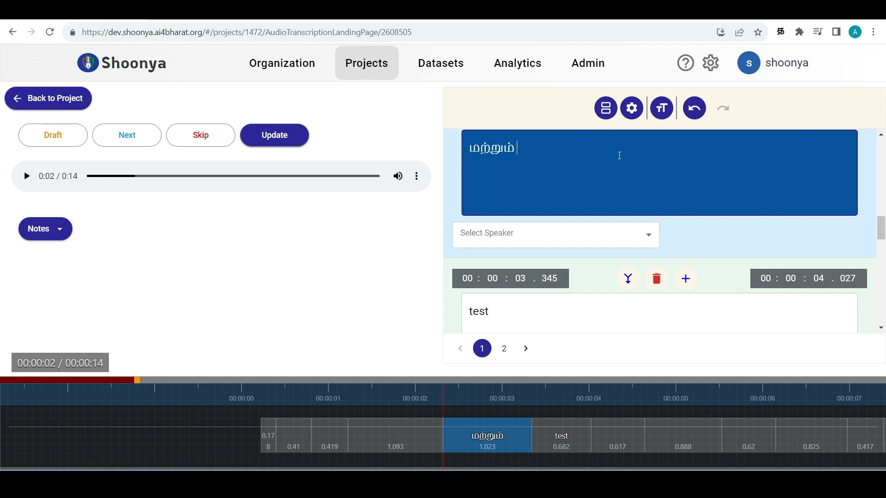
Type \ after மற்றும் and choose baby from the Select Tag list to insert [baby].
text(\)
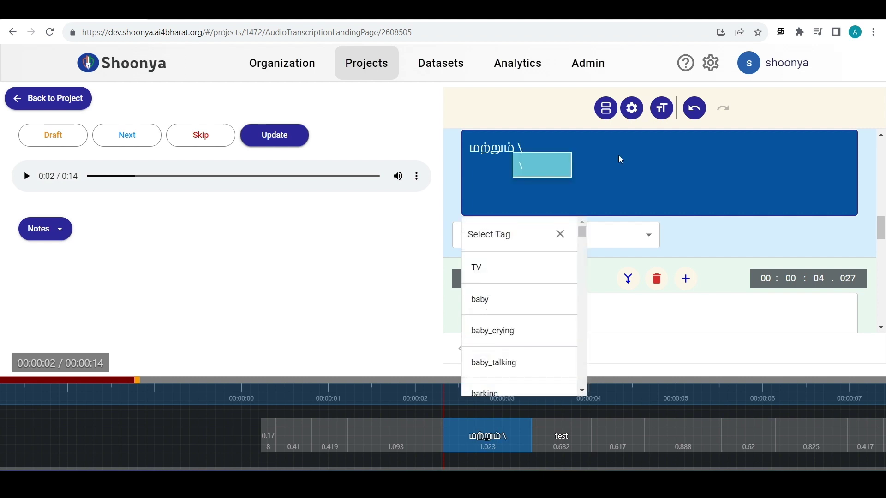
key(Down)
key(Down)
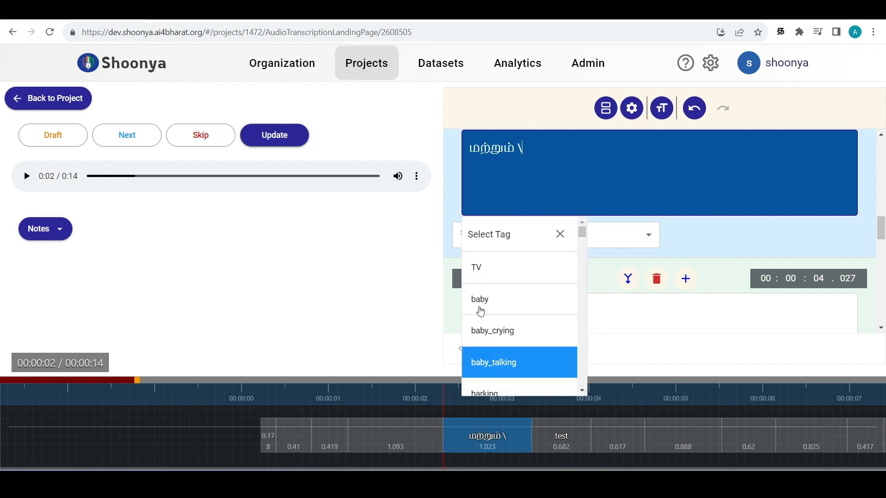
click(478, 311)
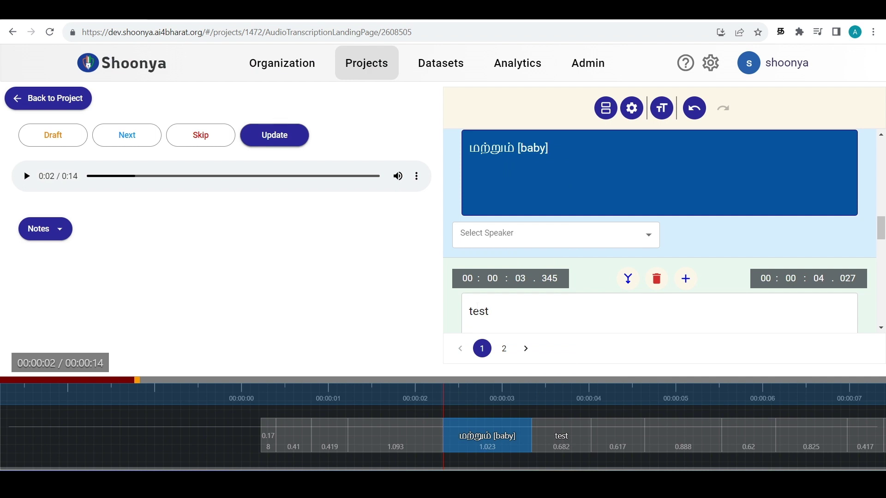
Undo to restore the merged segment, then Redo to split மற்றும் and [baby] test apart.
click(635, 114)
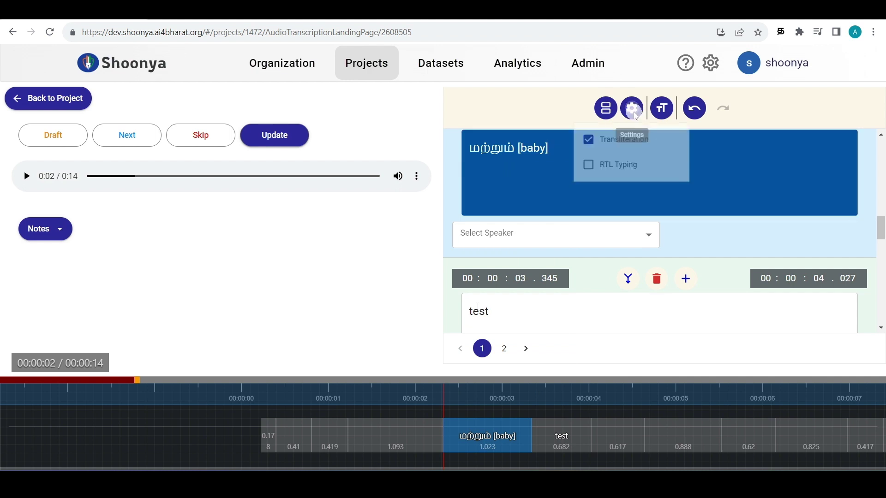
click(586, 172)
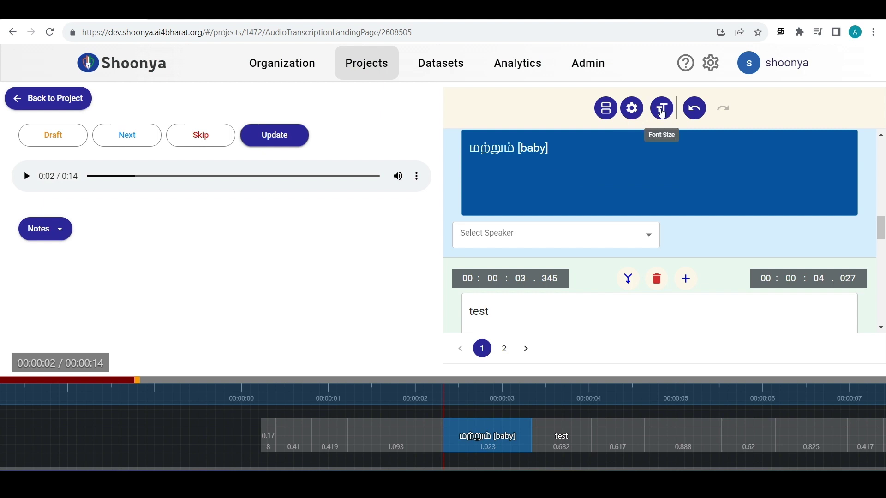
click(695, 111)
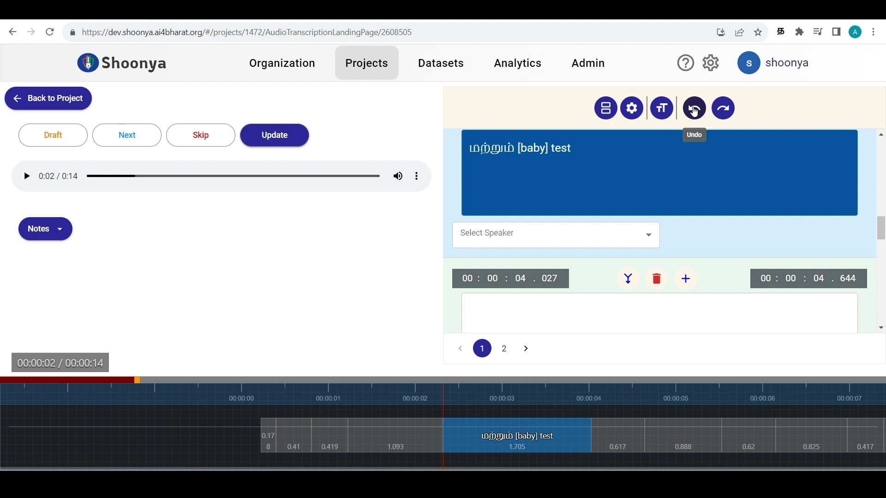
click(724, 111)
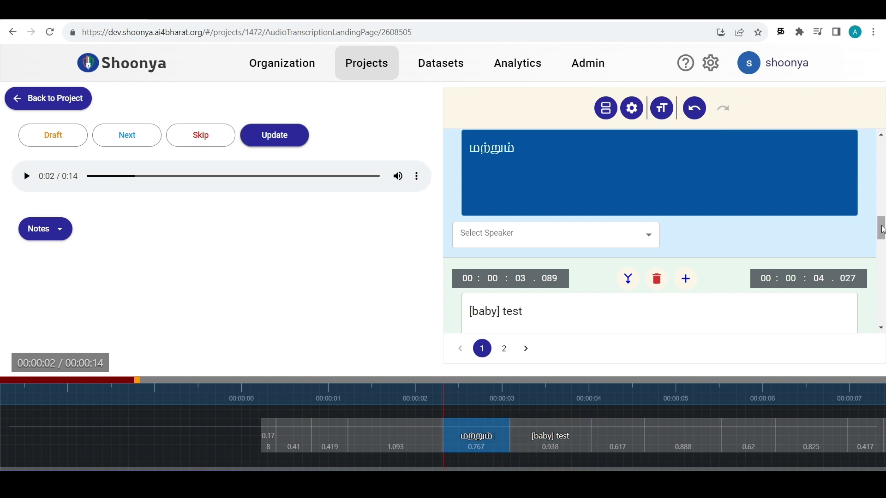
Switch to page 2 of the segment list and scroll through its 06.977 and 07.394 segments.
click(504, 351)
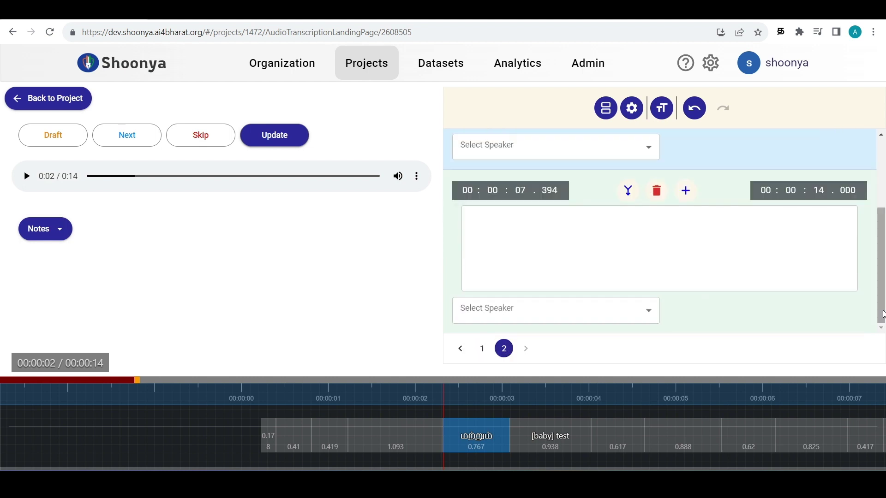
scroll(881, 229, up, 3)
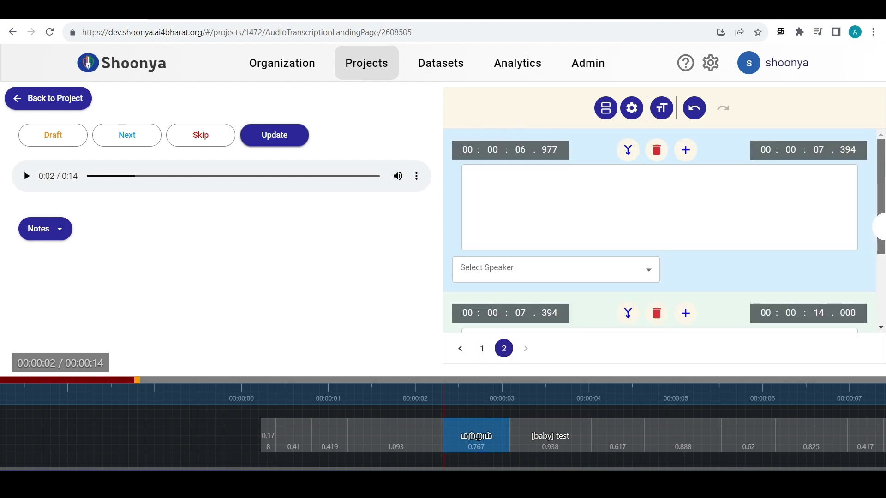
scroll(879, 229, down, 3)
scroll(879, 206, up, 2)
scroll(881, 206, up, 1)
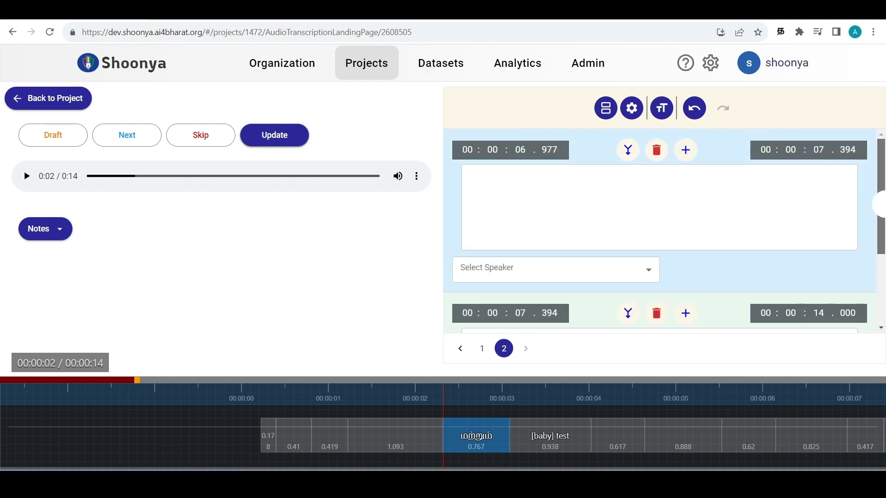
scroll(880, 231, down, 1)
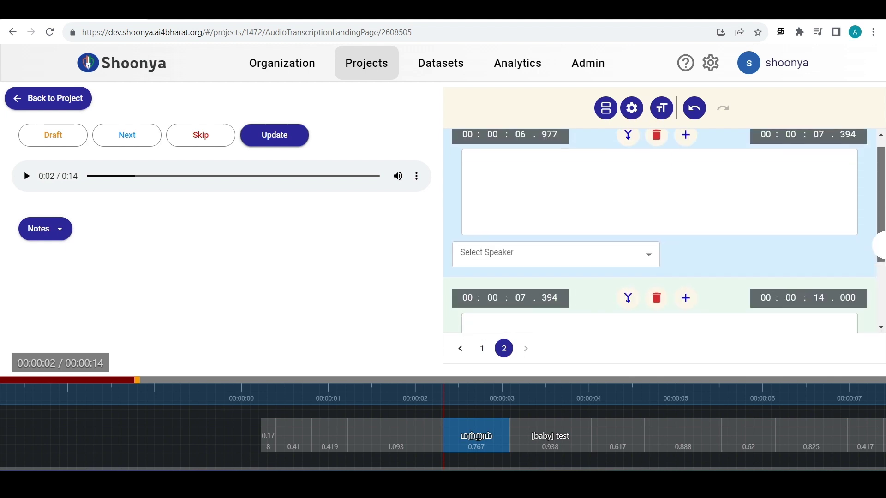
scroll(880, 244, up, 1)
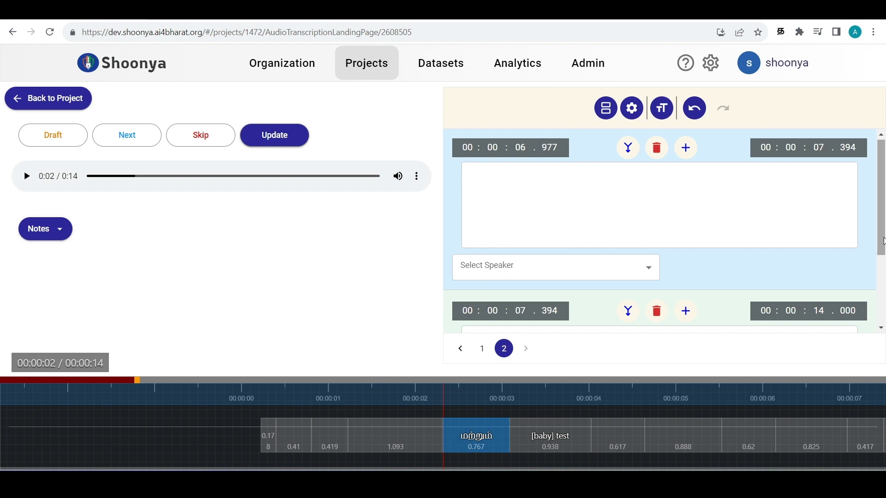
Delete the empty 06.977–07.394 segment and insert a new subtitle box before the 07.394–14.000 one.
click(635, 182)
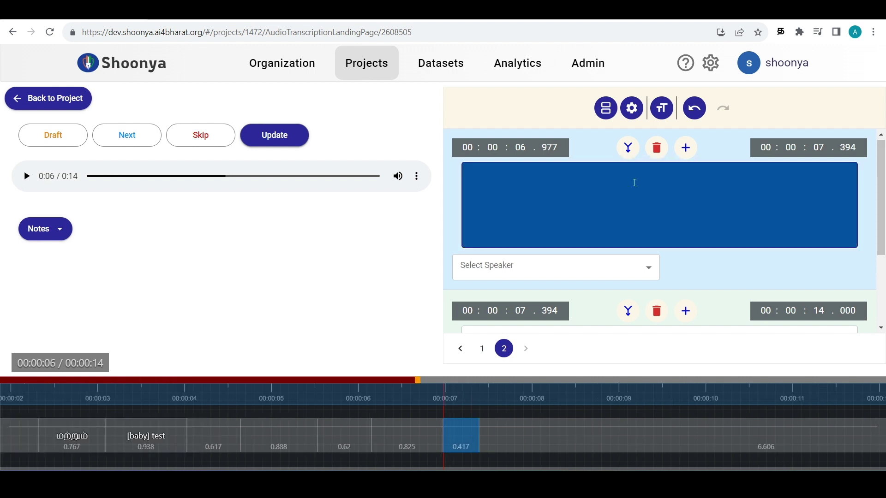
click(656, 148)
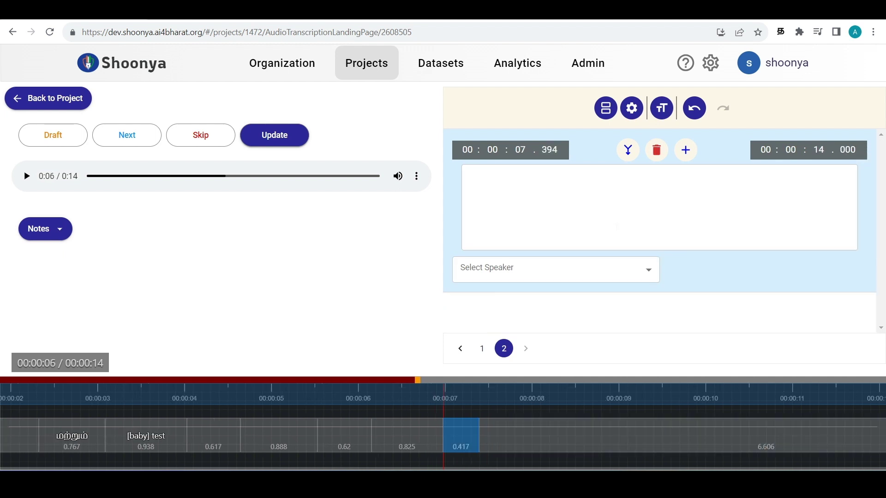
click(686, 149)
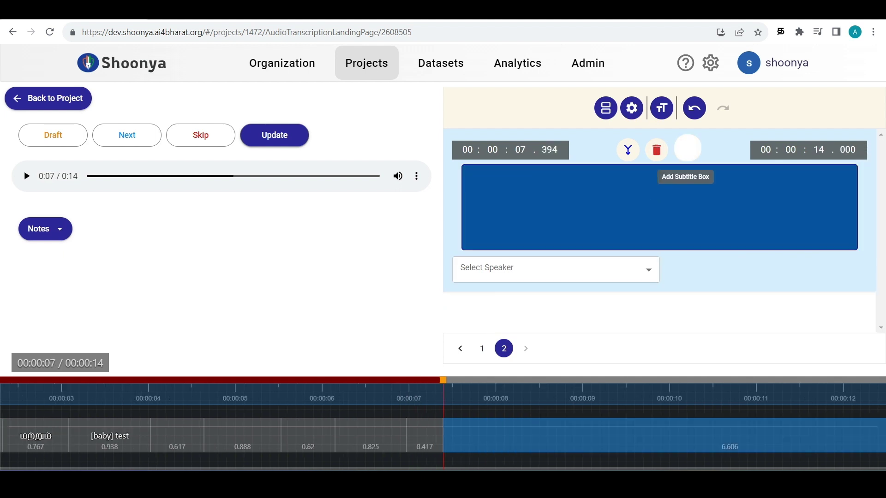
drag(881, 216, 882, 285)
click(603, 236)
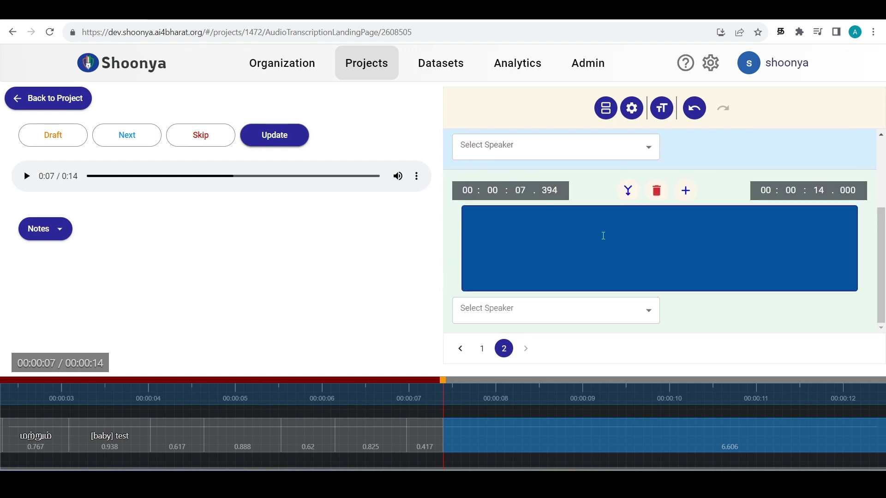
click(56, 229)
click(58, 231)
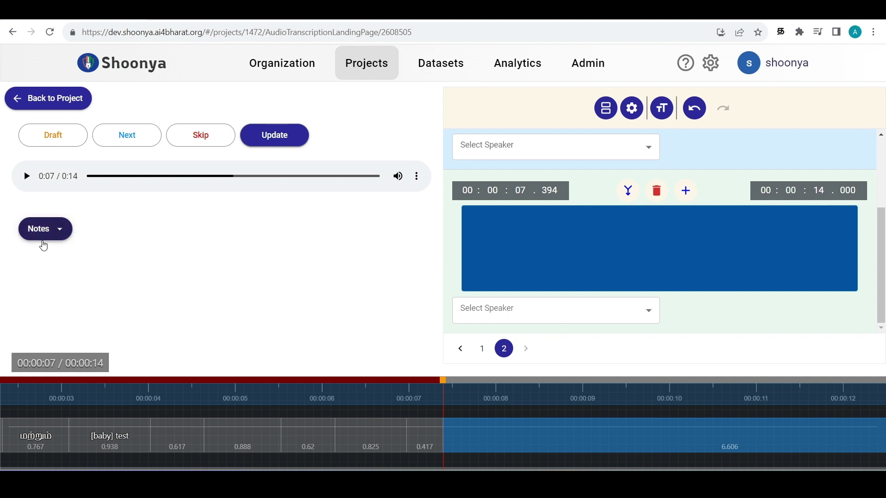
Type 'Test' in the Annotation Notes field of the task notes and select the word.
click(48, 237)
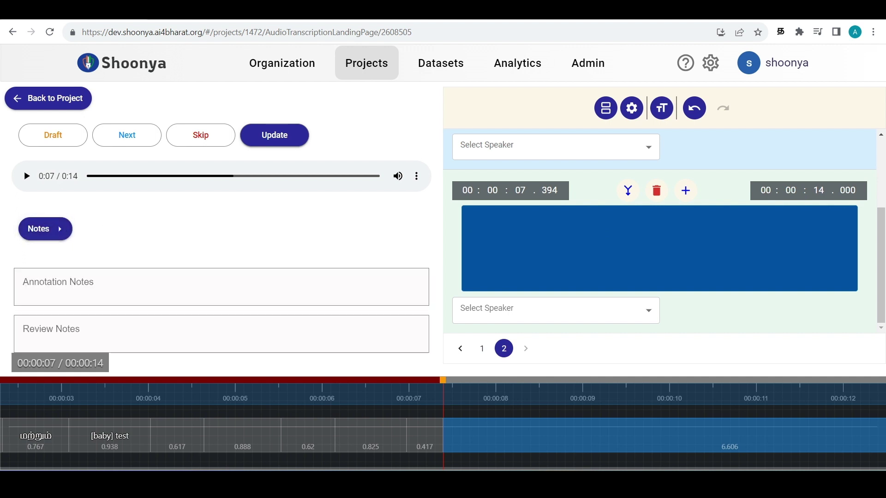
click(42, 282)
text(Test)
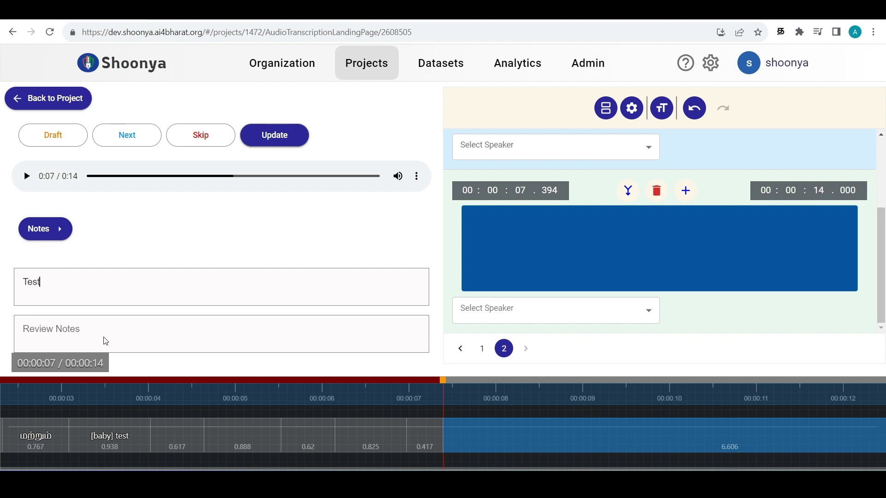
double_click(29, 282)
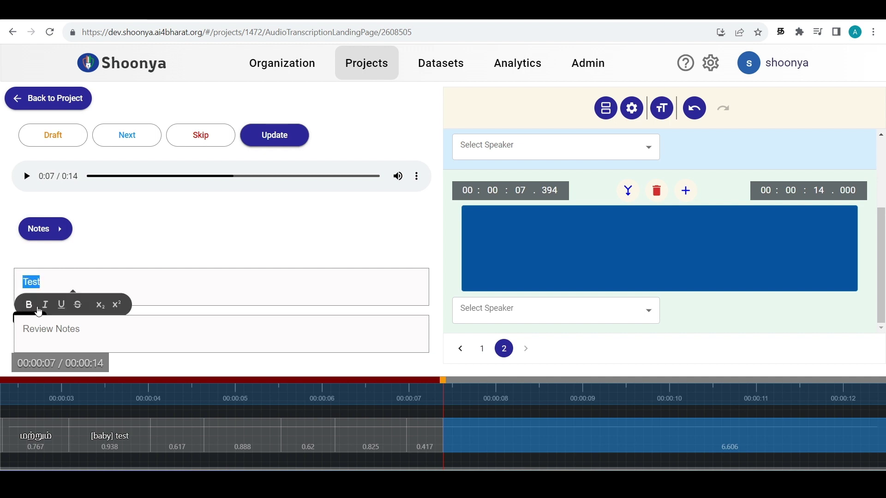
Underline 'Test' in the annotation note, leaving it without strikethrough.
click(60, 305)
click(78, 305)
click(41, 282)
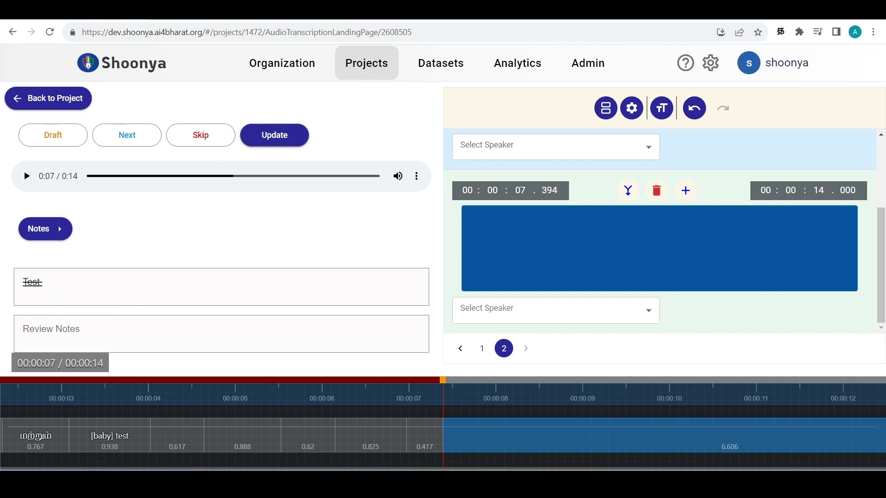
drag(42, 282, 22, 282)
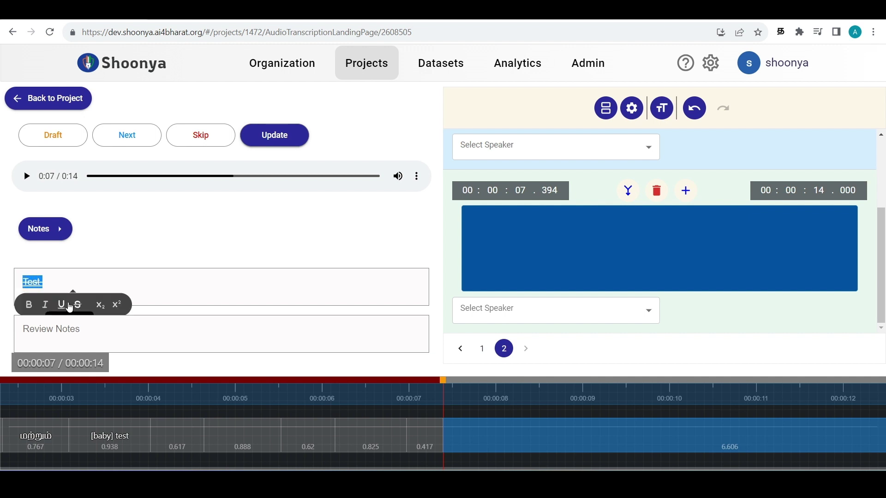
click(74, 304)
Make only the end of the note a subscript 2, undoing subscript on the whole word.
click(99, 306)
key(ctrl+z)
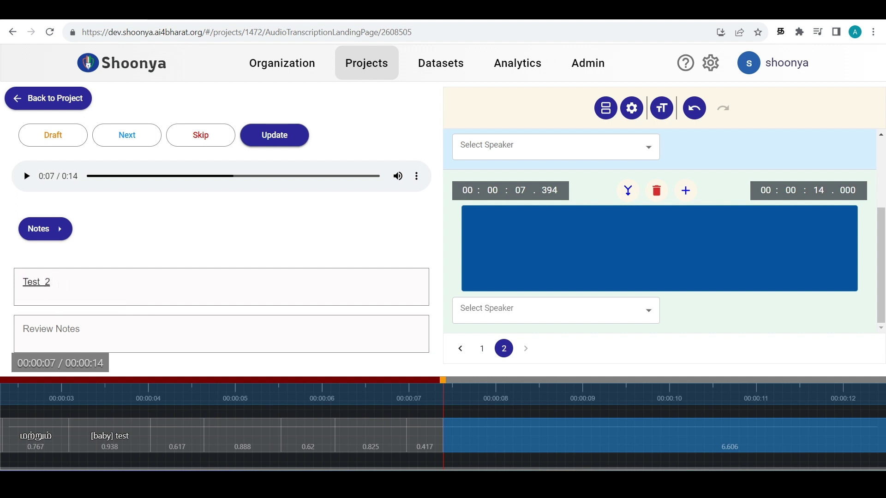
drag(56, 281, 38, 282)
click(99, 306)
click(47, 282)
scroll(599, 139, up, 3)
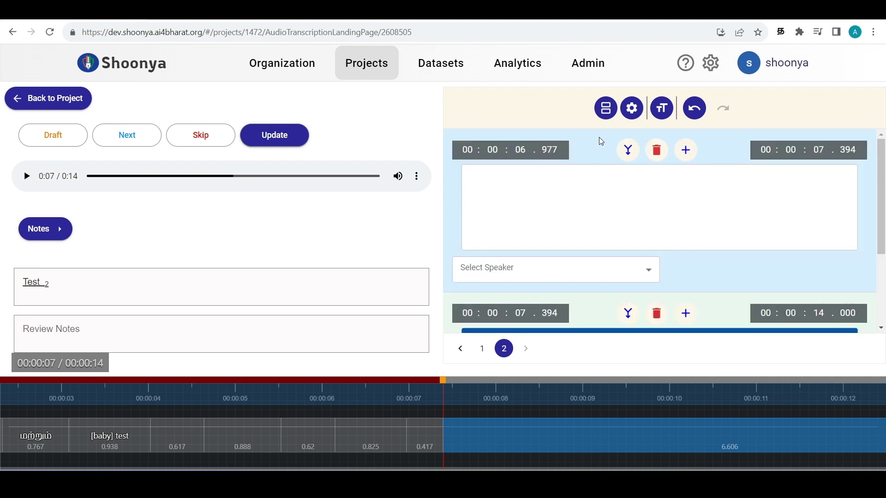